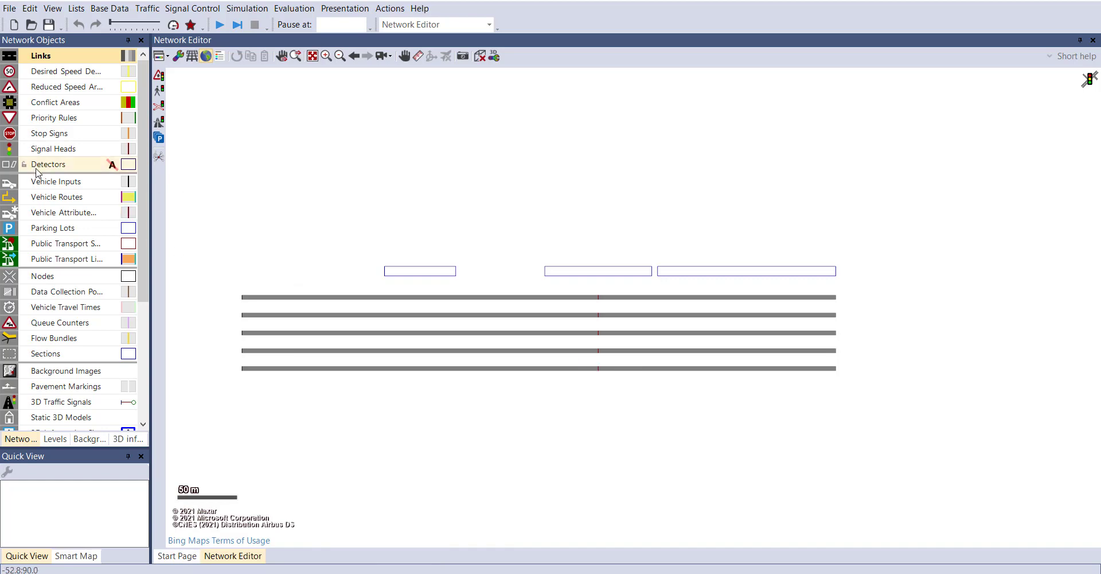
- Show the Vehicle Inputs list (five inputs at 2000 vehicles), enlarge the network view, and run the simulation continuously
left_click(59, 182)
right_click(60, 182)
left_click(71, 186)
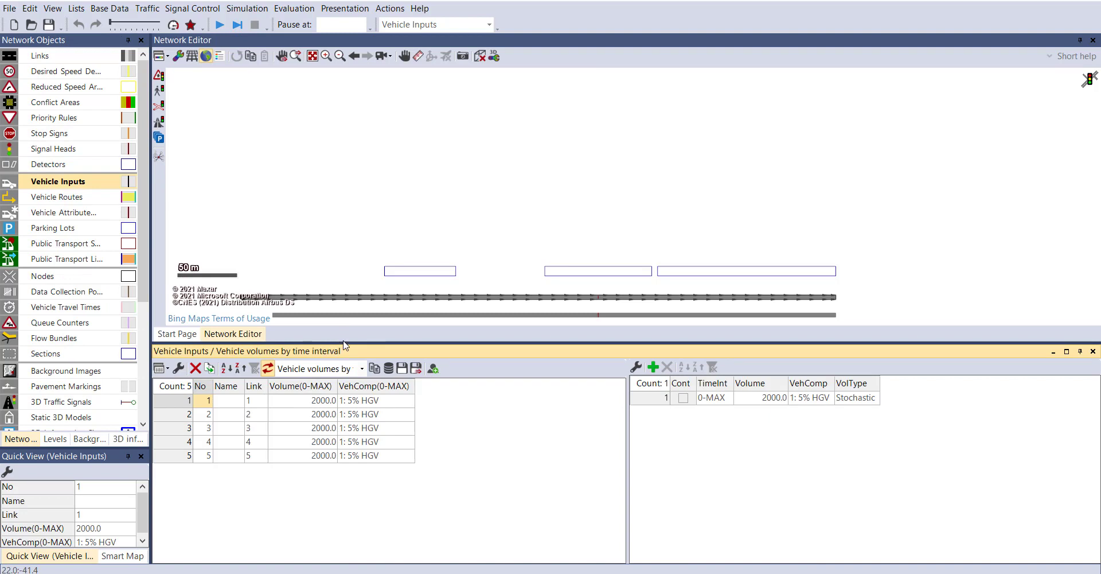
left_click_drag(344, 341, 349, 384)
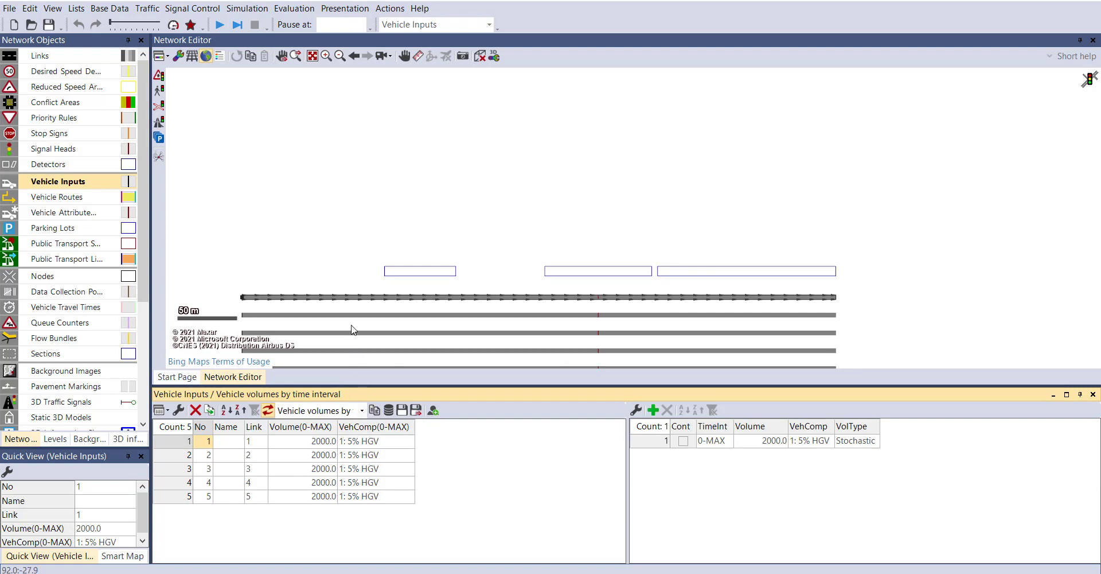
left_click(586, 118)
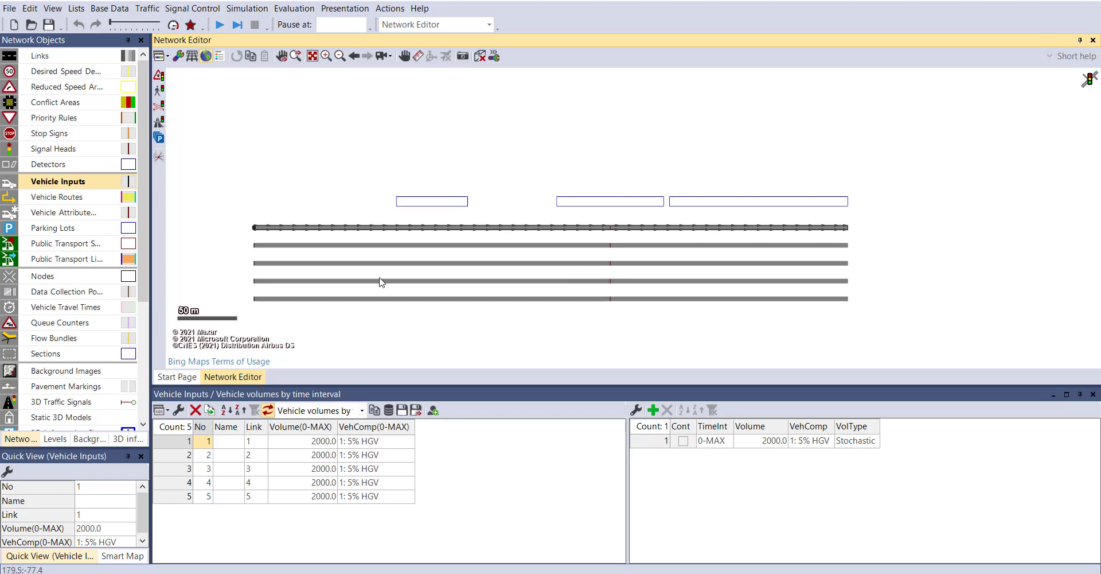
left_click(220, 25)
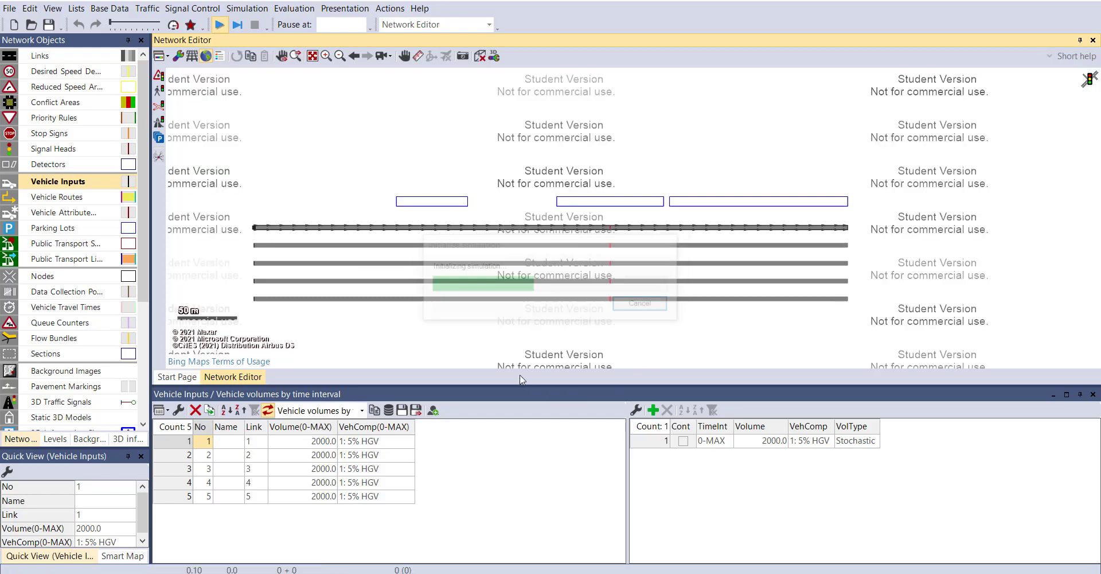
left_click(480, 56)
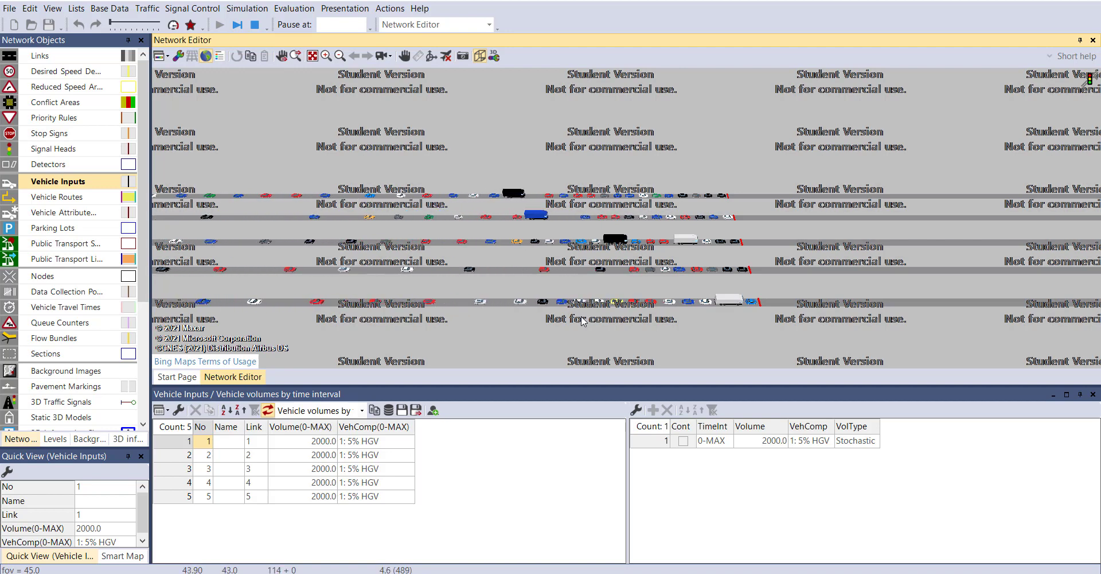
left_click(481, 56)
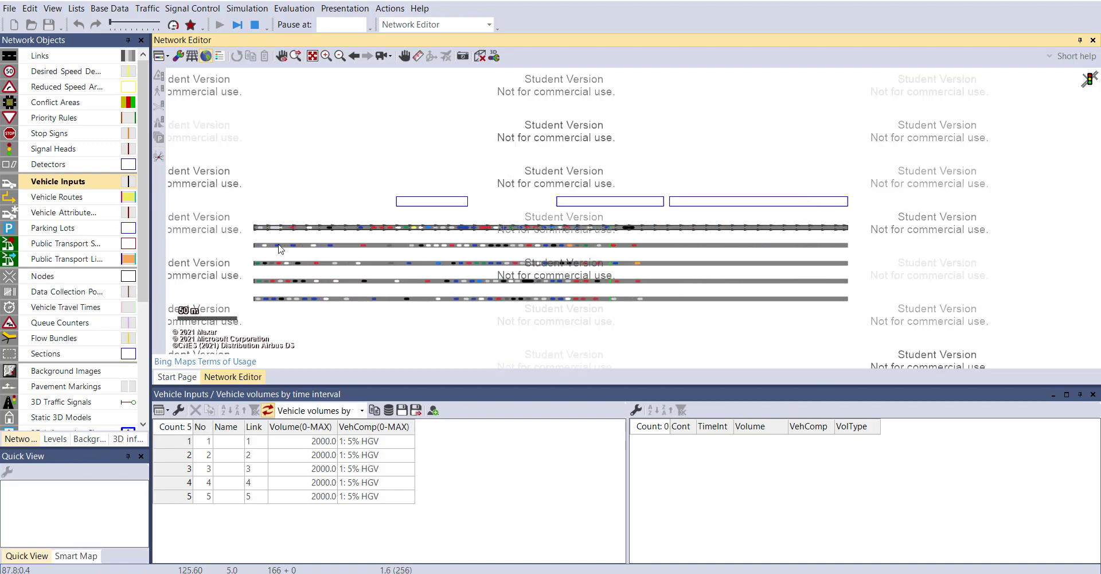
left_click(9, 9)
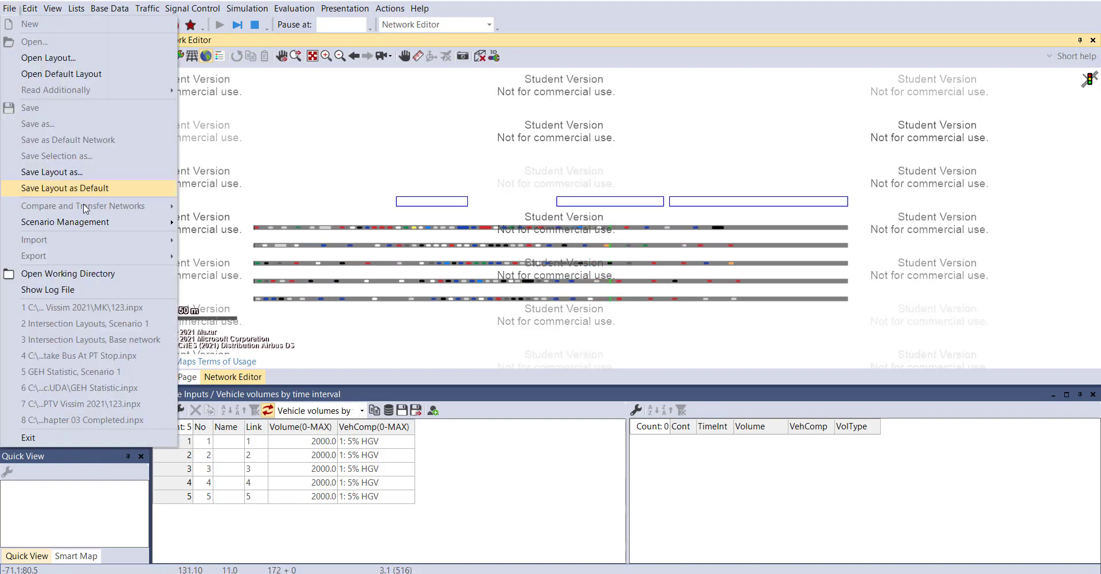
mouse_move(143, 223)
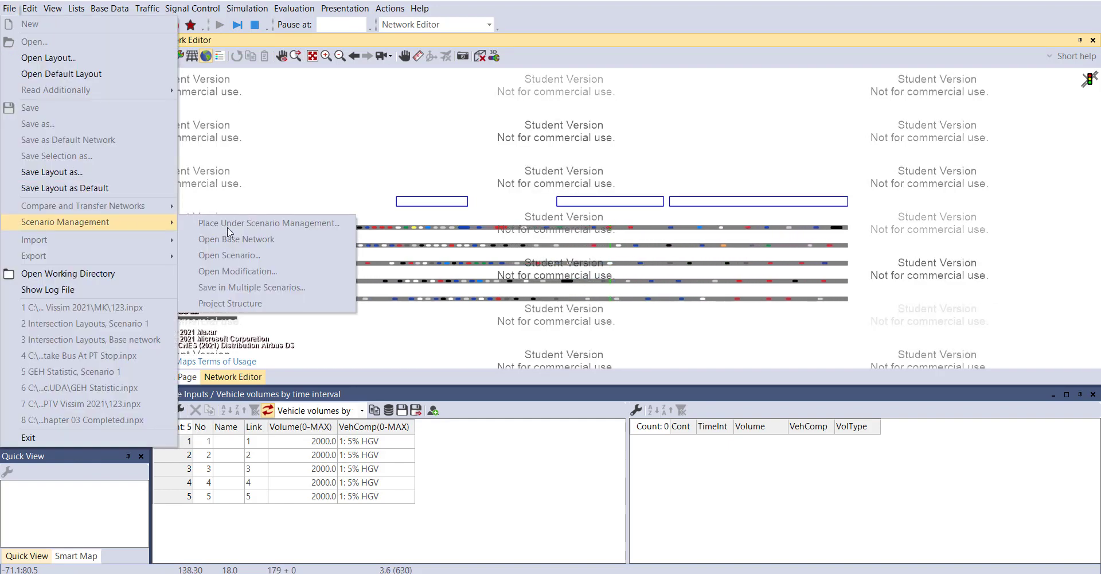
left_click(270, 106)
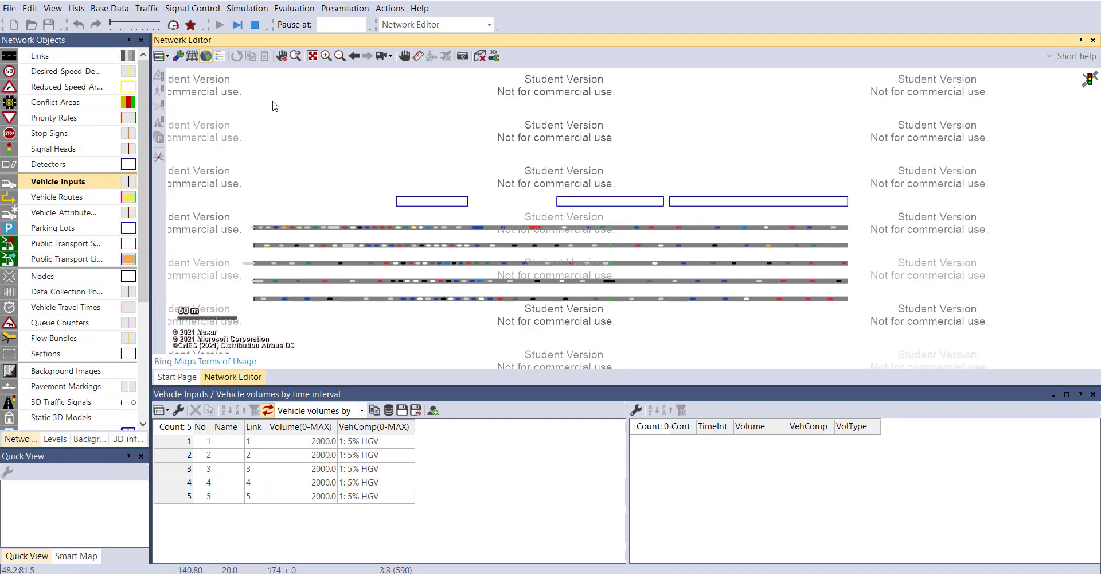
- Stop the simulation, ignore warnings, save, and create scenario project 123 with Scenario 1
left_click(256, 26)
left_click(647, 309)
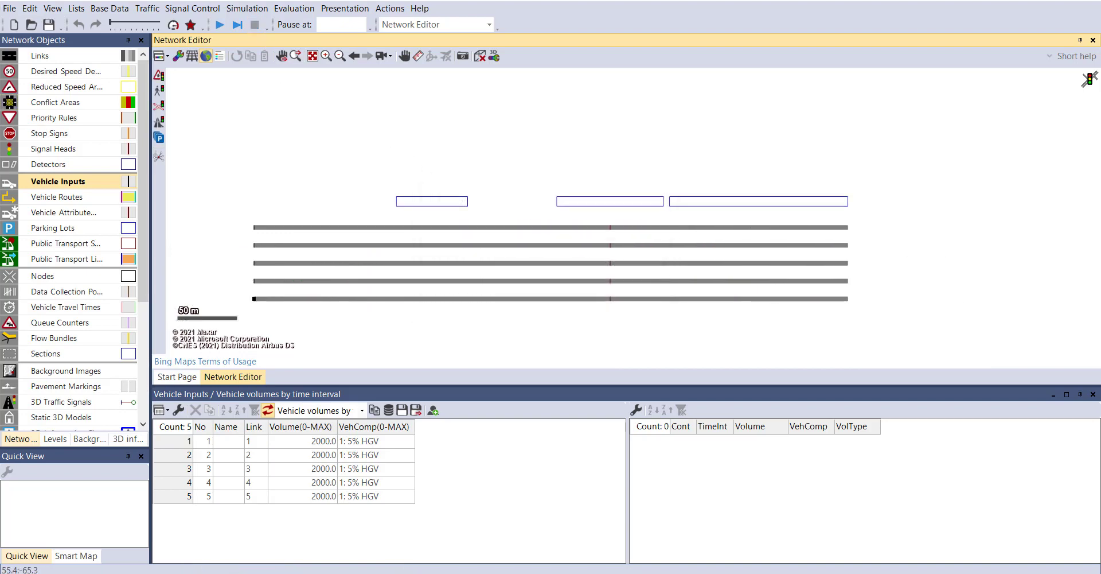
left_click(10, 8)
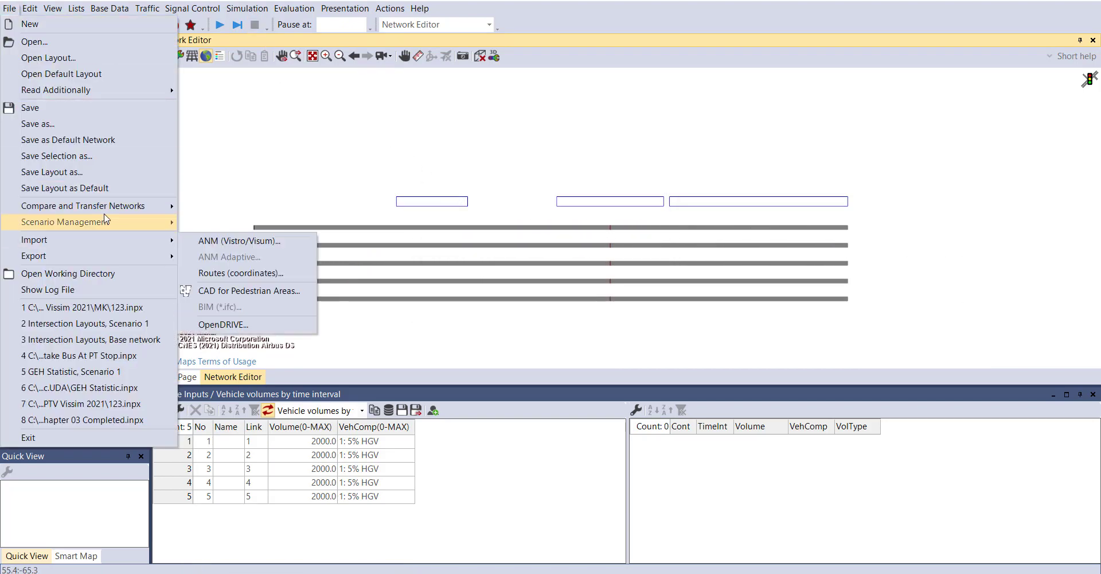
mouse_move(109, 221)
left_click(209, 228)
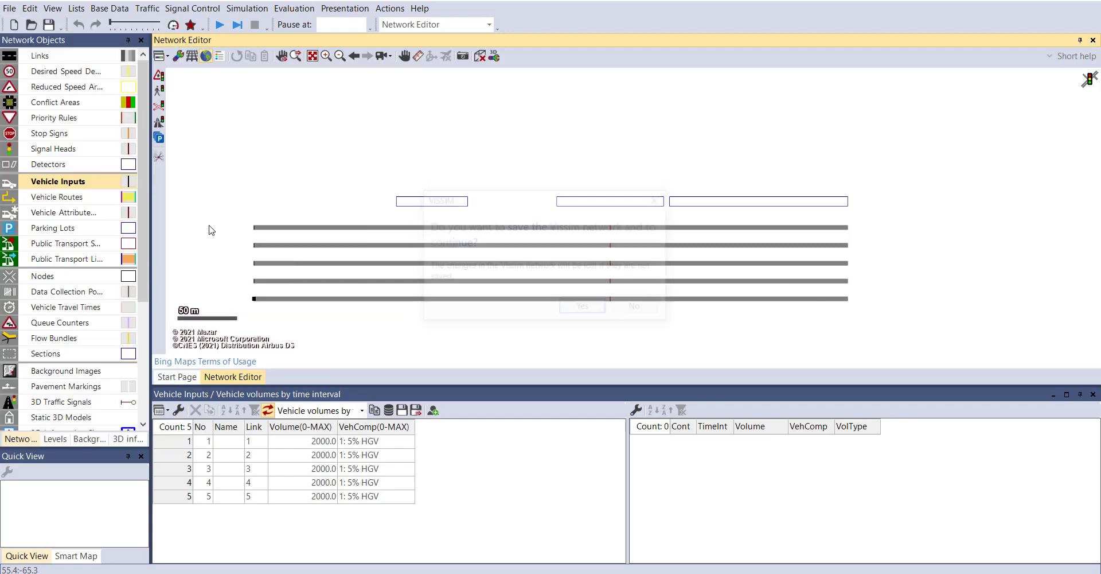
left_click(589, 313)
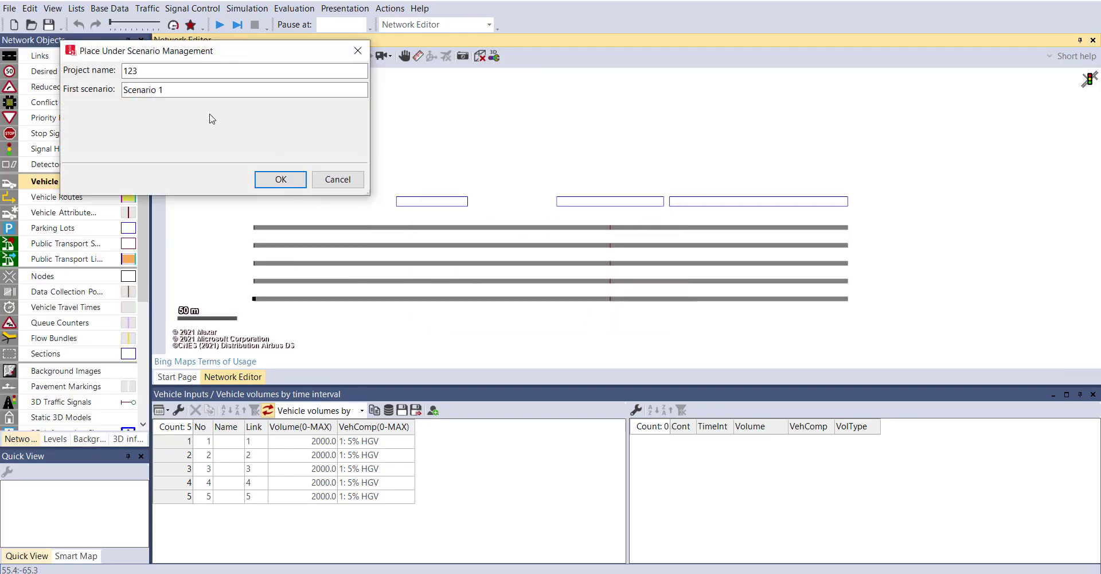
left_click(180, 92)
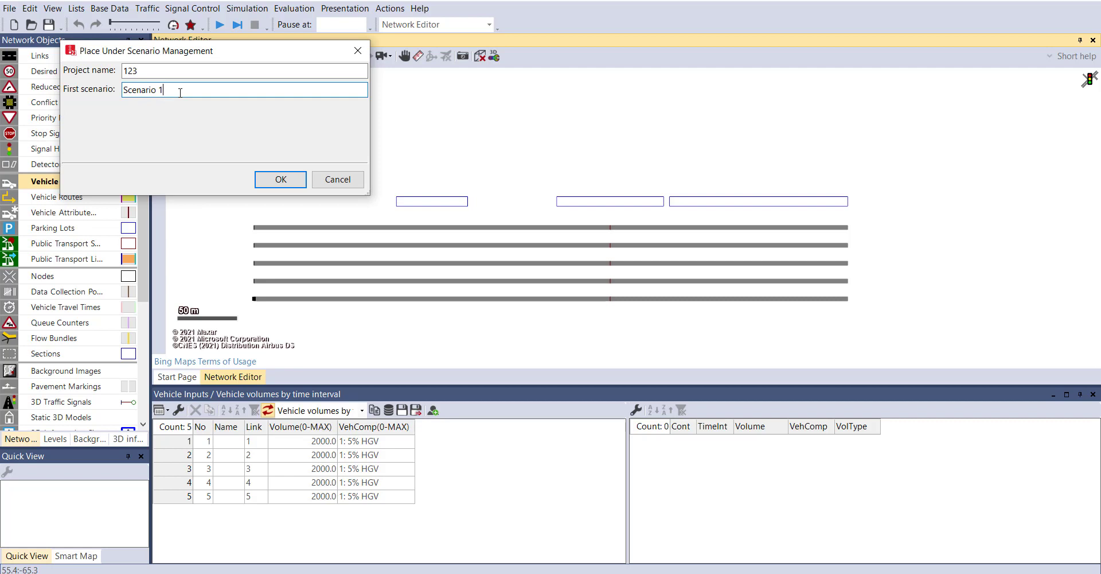
left_click(271, 179)
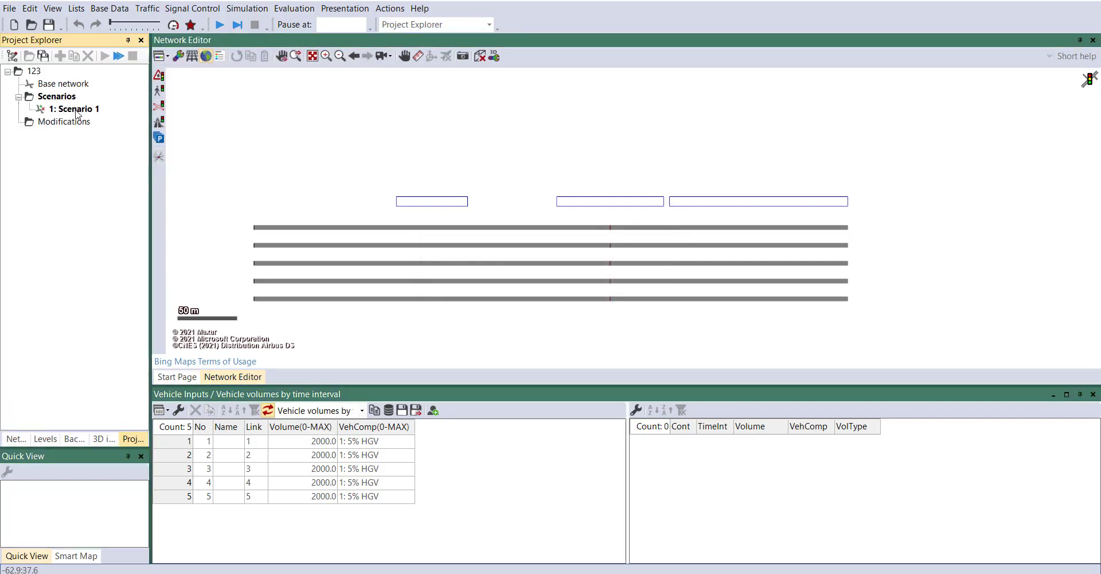
- Add Scenario 2 to the project and load it for editing
left_click(77, 109)
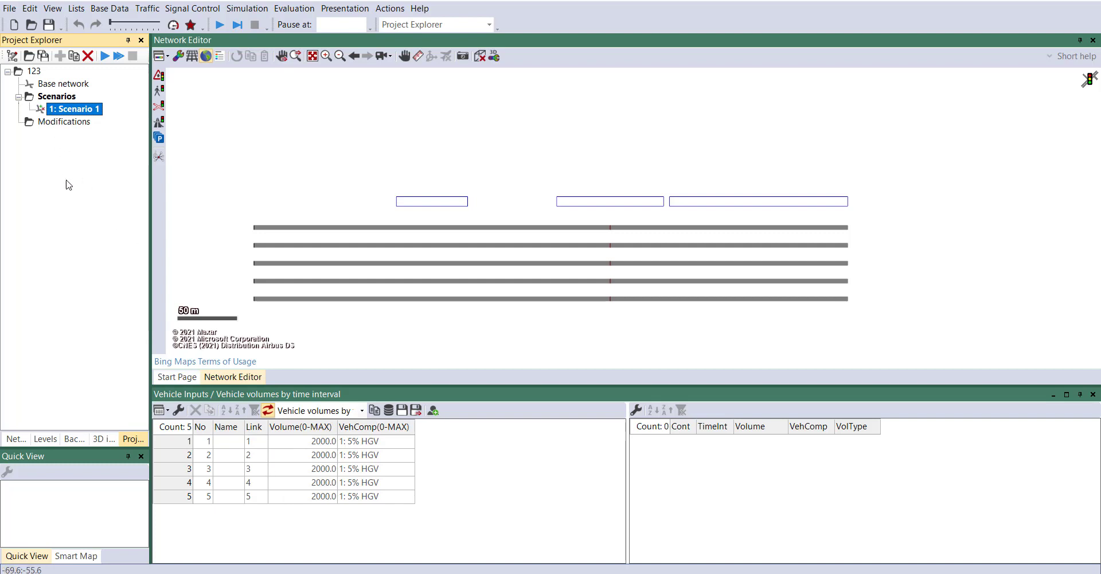
left_click(55, 101)
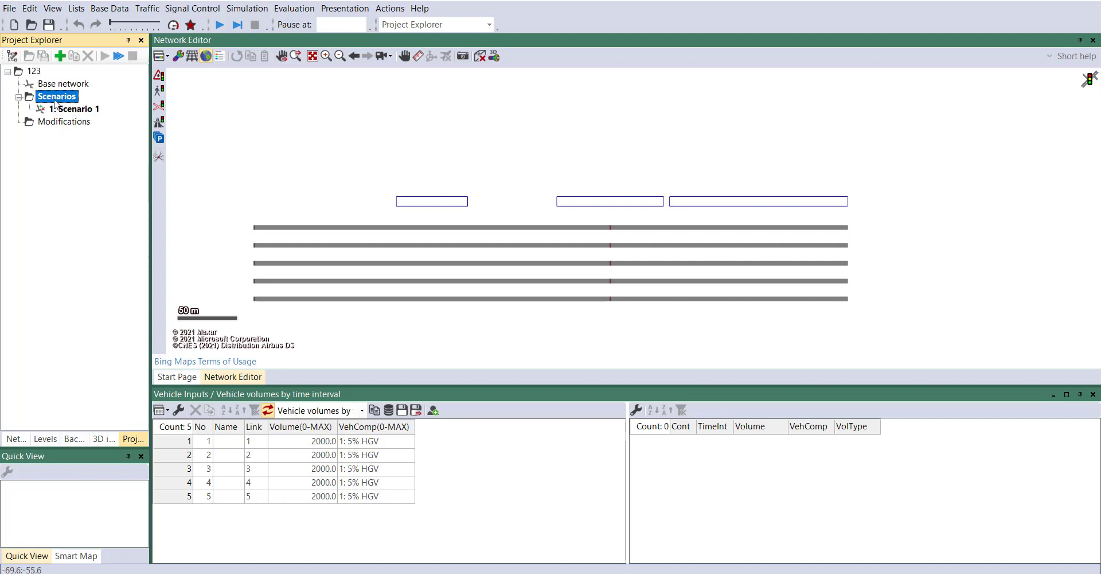
left_click(60, 56)
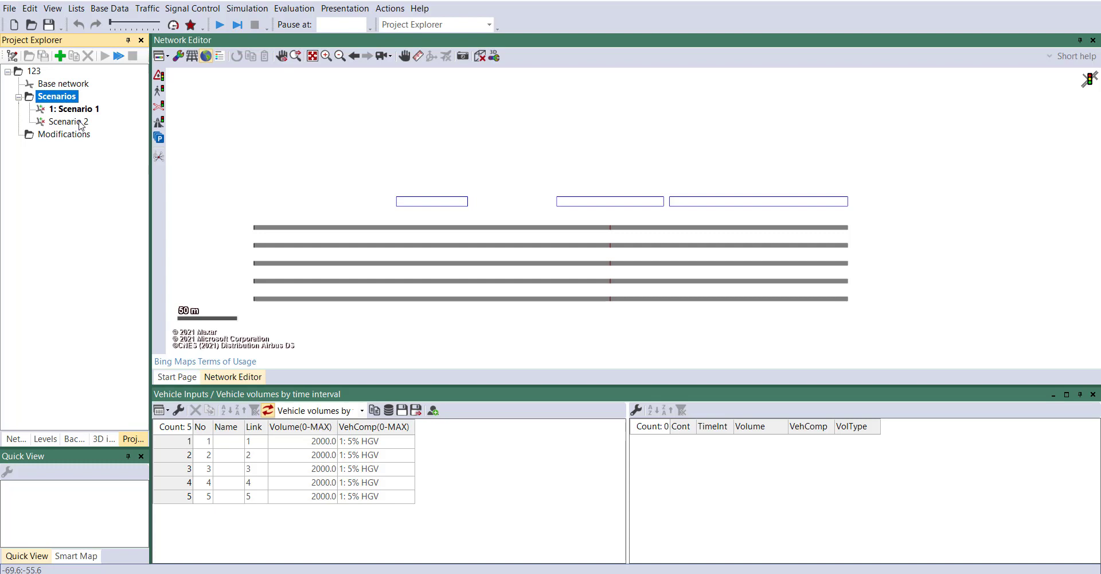
double_click(80, 123)
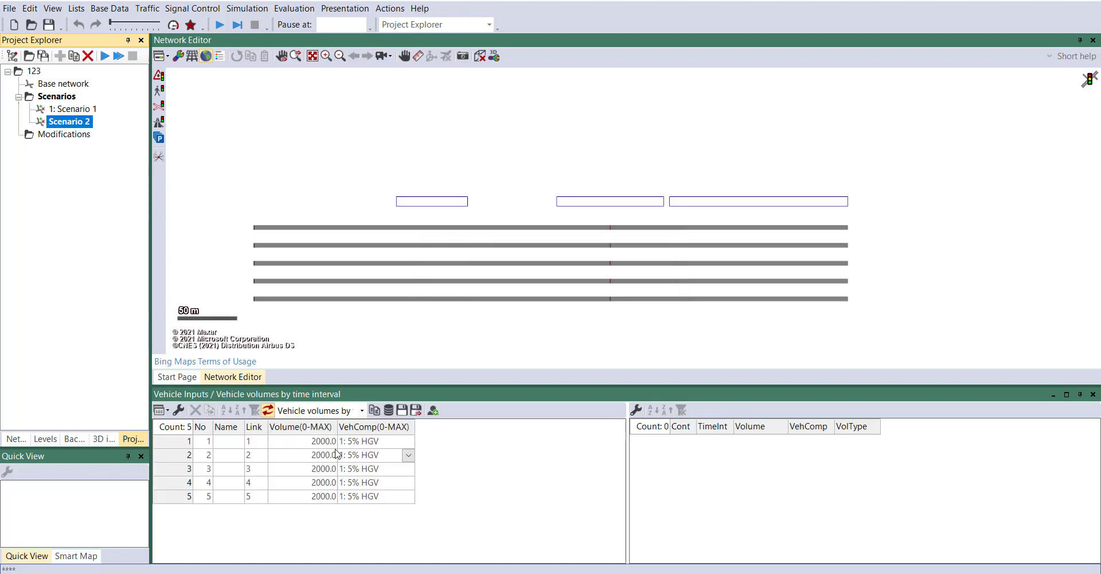
- Set the vehicle input volume of links 1, 2 and 3 to 1500
left_click(306, 442)
type("150")
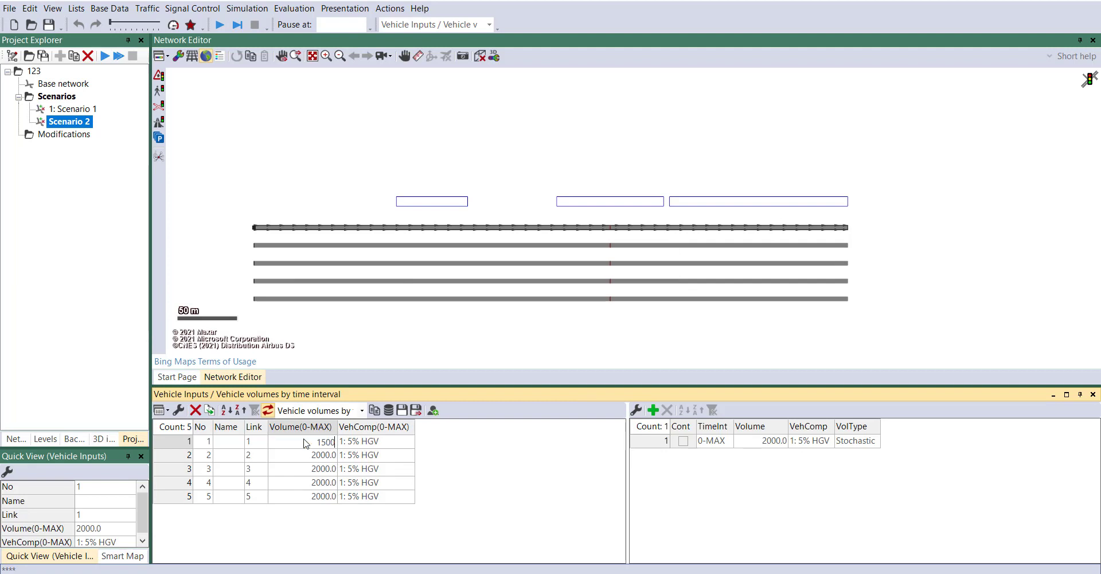
type("0")
left_click(308, 458)
type("1500")
left_click(309, 469)
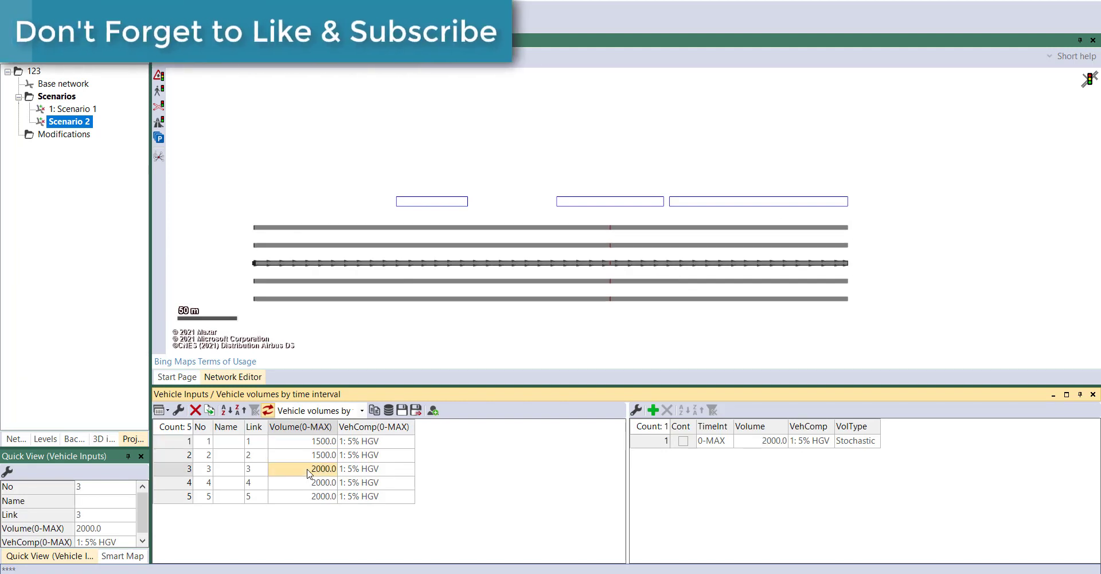
type("1500")
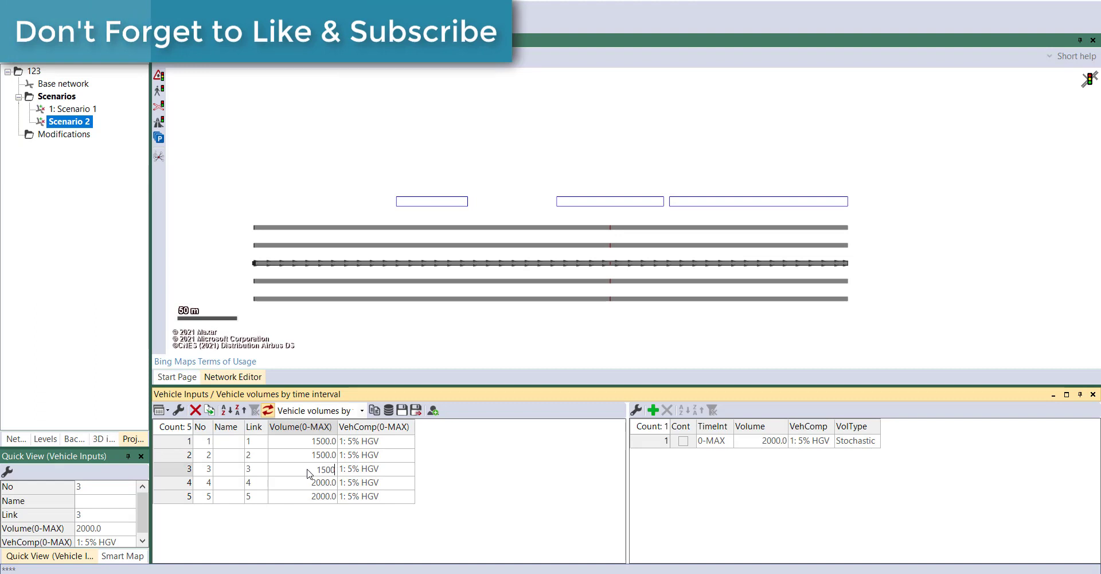
left_click(592, 466)
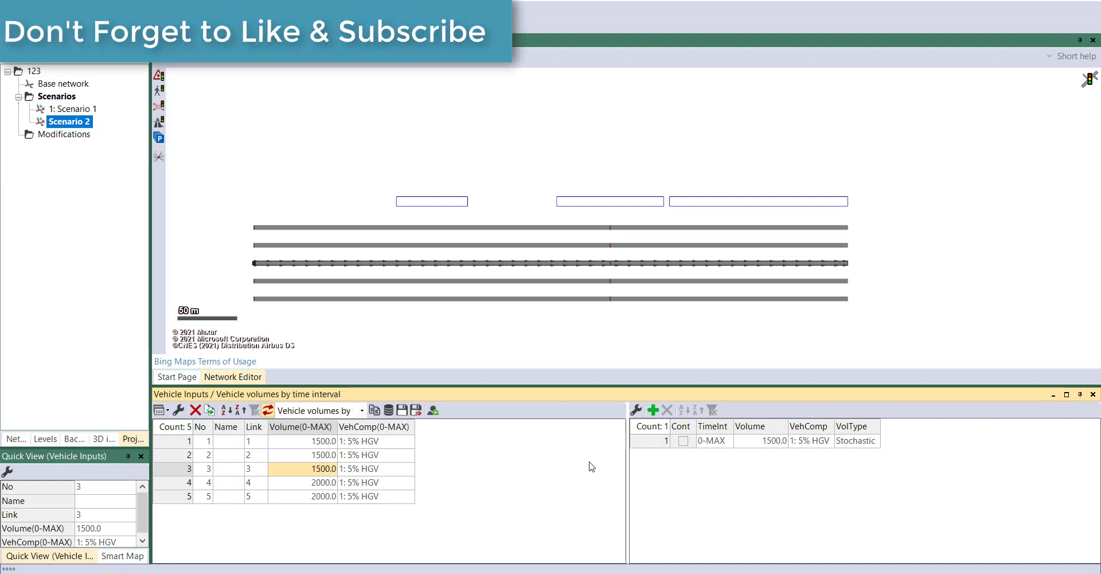
- Add Scenario 3 under the Scenarios group
left_click(90, 189)
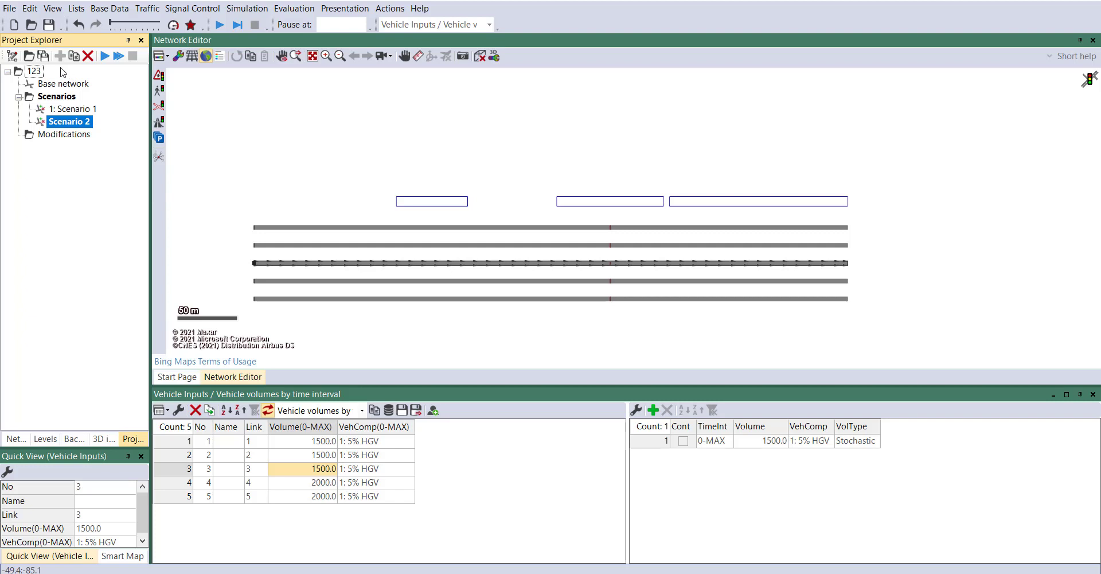
left_click(60, 97)
left_click(60, 56)
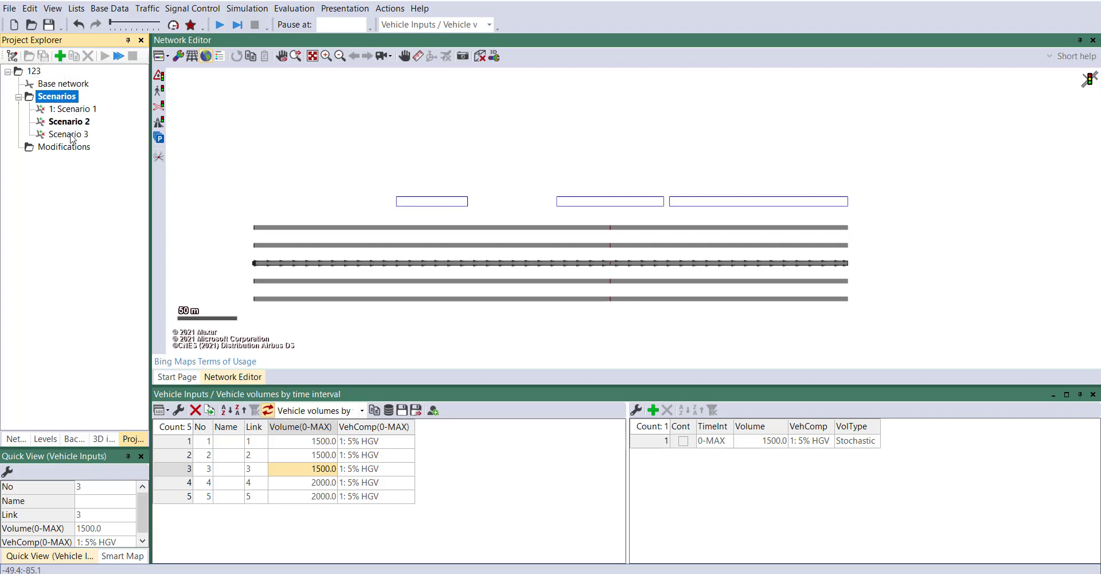
- Save Scenario 2, load Scenario 3, set links 4 and 5 volumes to 1500, and save
double_click(71, 135)
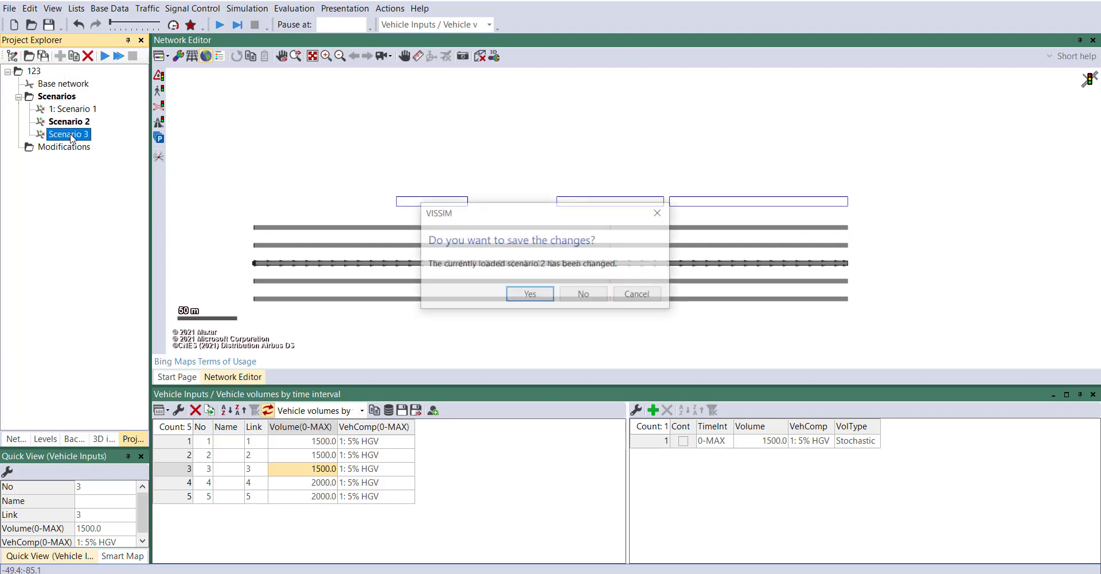
left_click(529, 295)
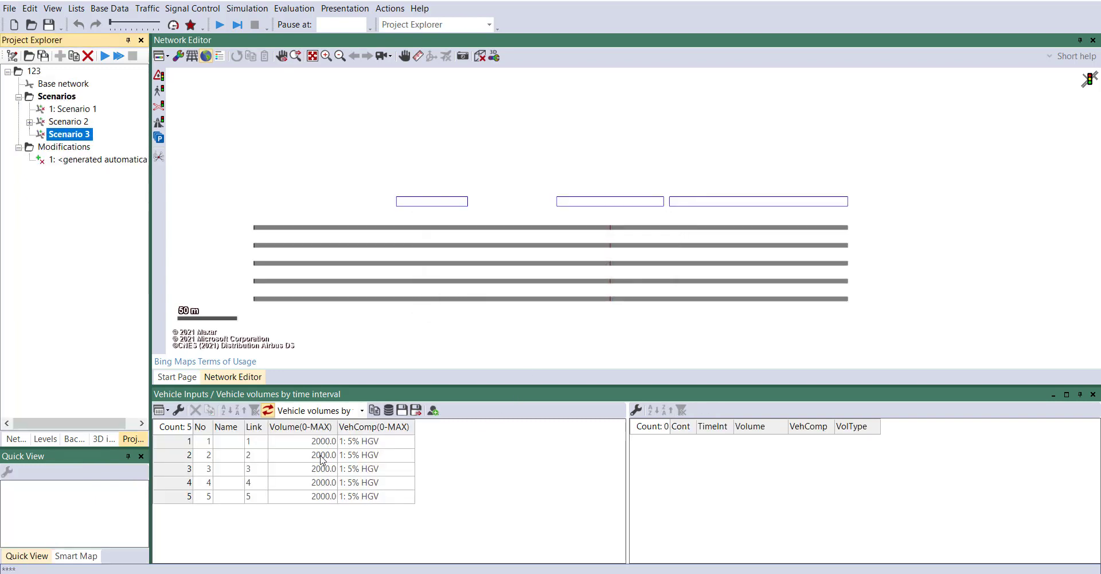
double_click(312, 483)
type("1500")
left_click(314, 496)
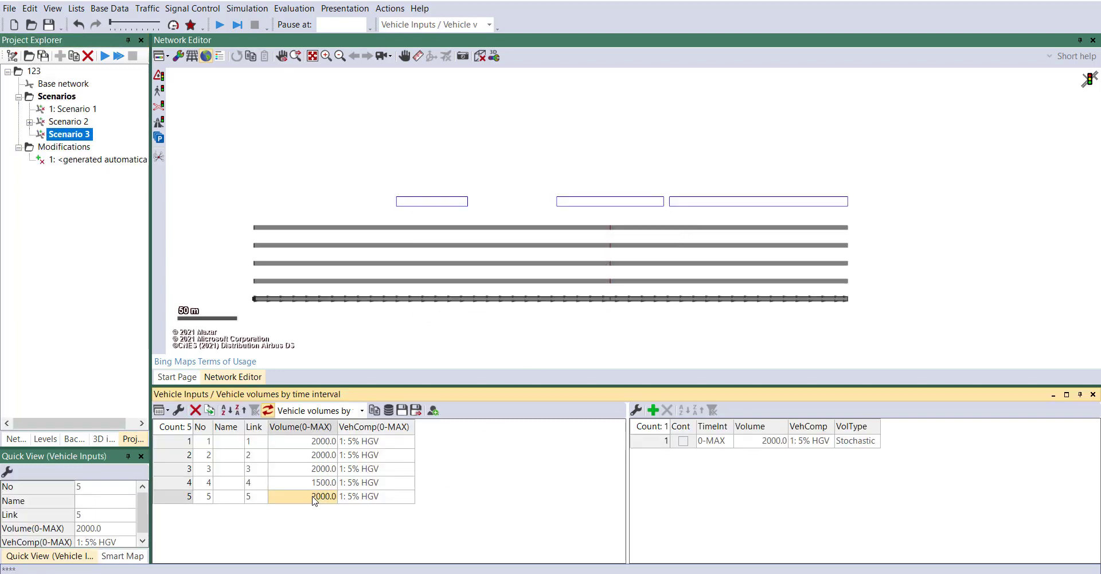
type("1500")
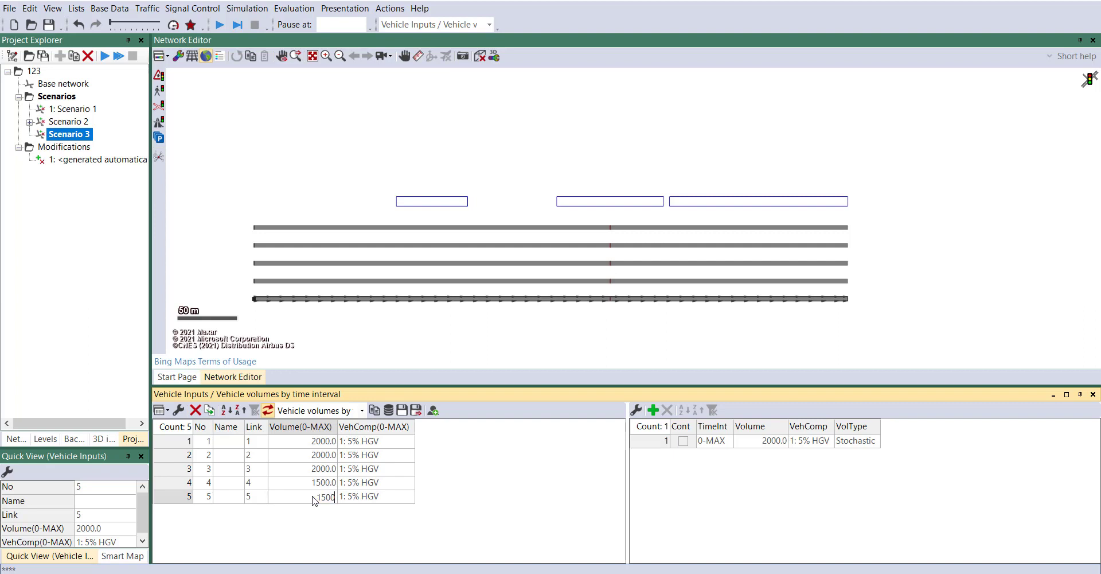
left_click(438, 519)
key("ctrl+s")
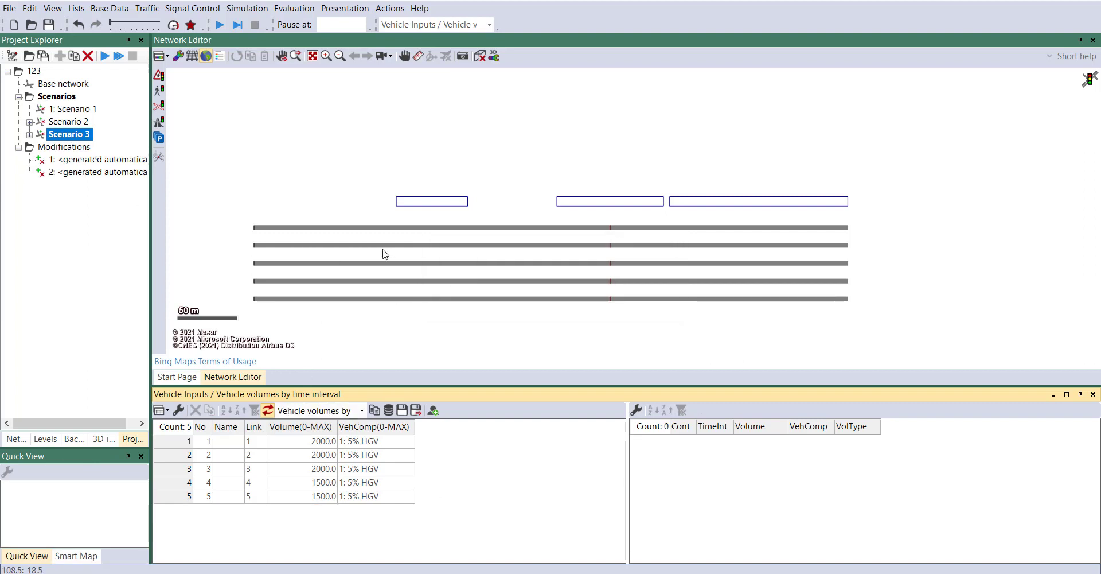
- Load Scenario 2 (links 1–3 at 1500) and start its continuous simulation
double_click(77, 123)
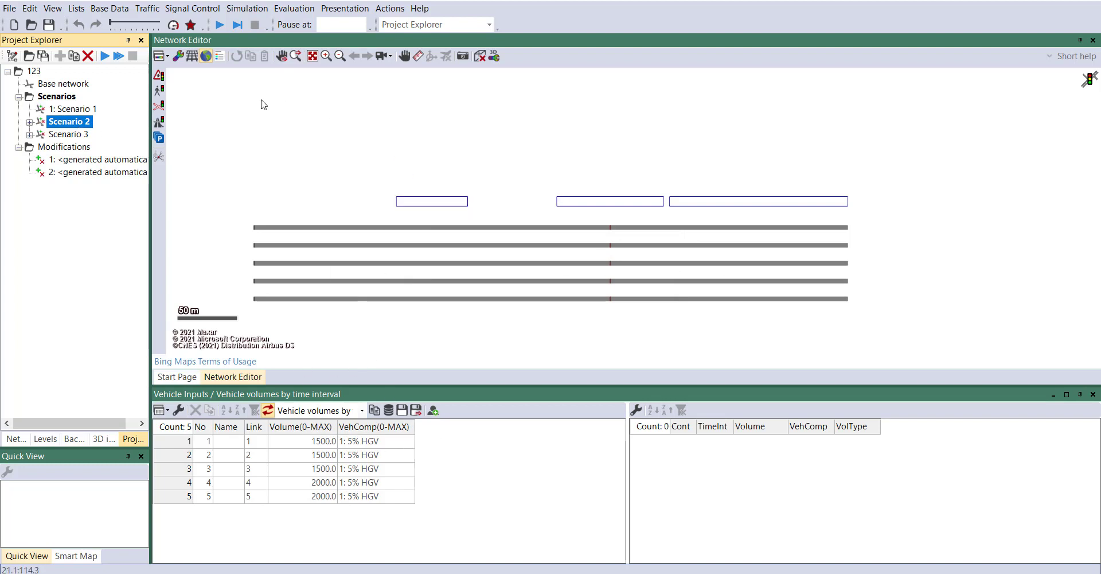
left_click(219, 25)
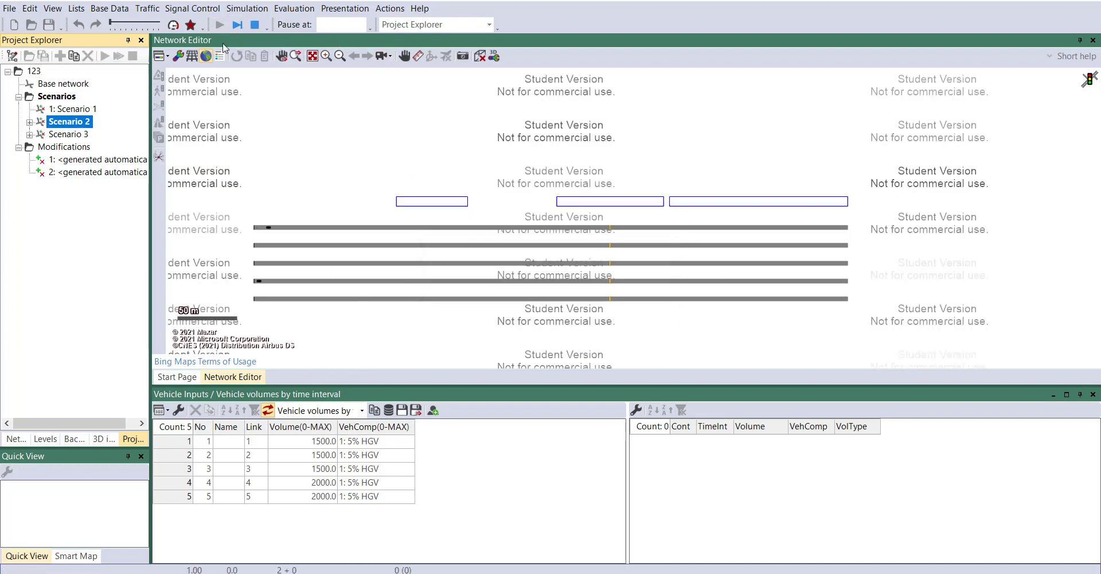